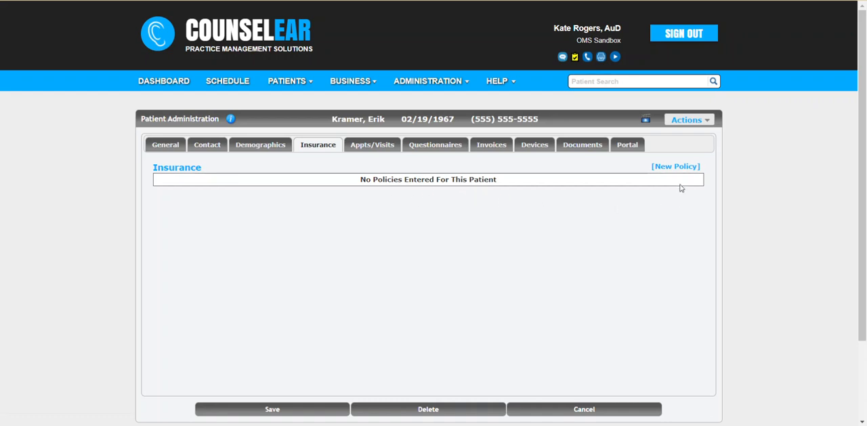
# Step: Start a new insurance policy for the patient
pyautogui.click(704, 126)
pyautogui.click(672, 168)
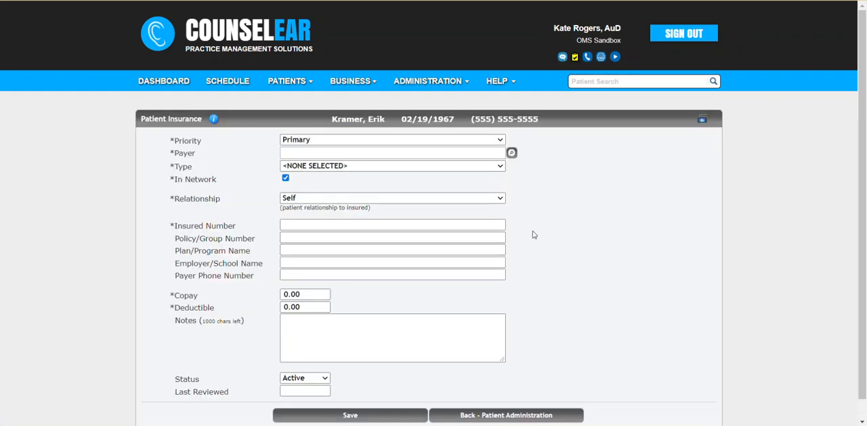
pyautogui.doubleClick(183, 154)
pyautogui.click(321, 156)
pyautogui.write('bcbs')
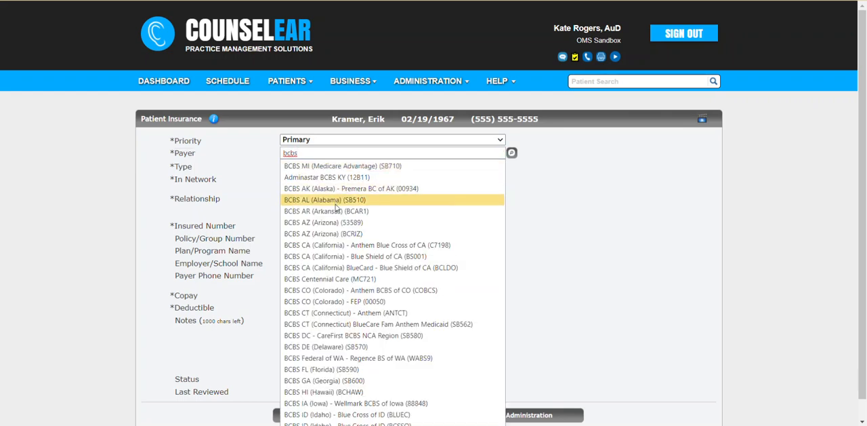
pyautogui.click(549, 215)
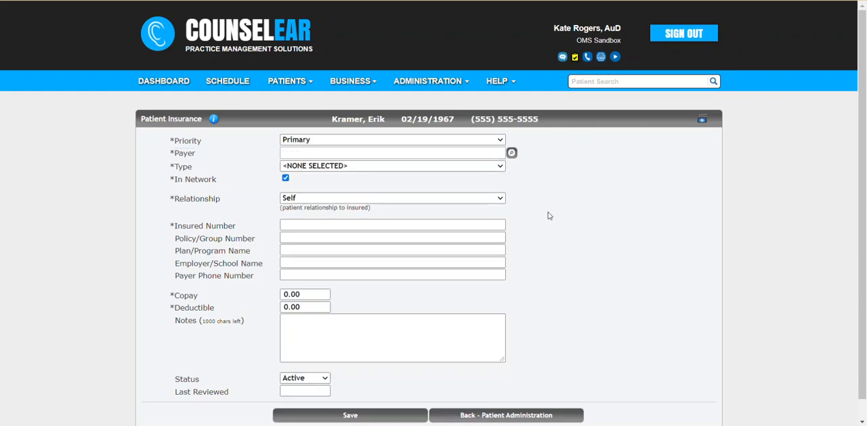
# Step: Choose Caremore (CM001) from the insurance payer list and set the policy type to Commercial Insurance Co
pyautogui.click(512, 154)
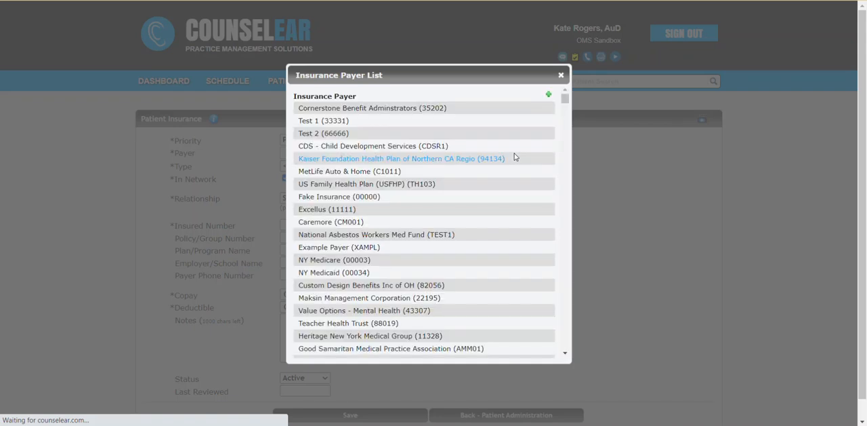
pyautogui.moveTo(566, 101)
pyautogui.mouseDown()
pyautogui.moveTo(582, 180)
pyautogui.moveTo(567, 150)
pyautogui.moveTo(567, 94)
pyautogui.mouseUp()
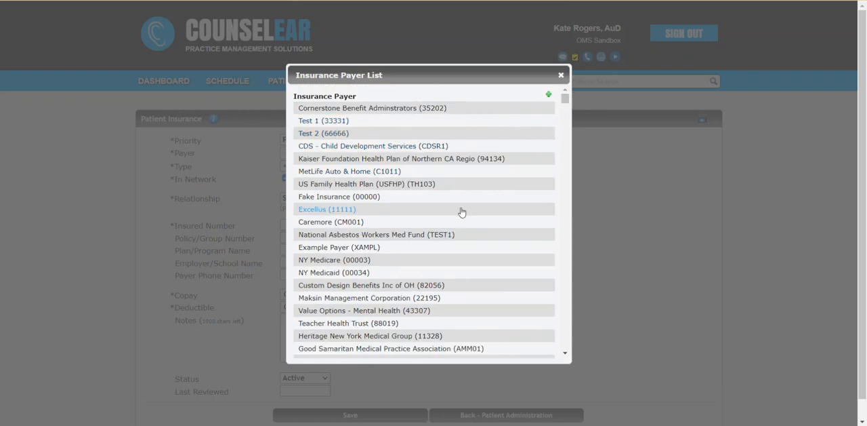
pyautogui.click(327, 224)
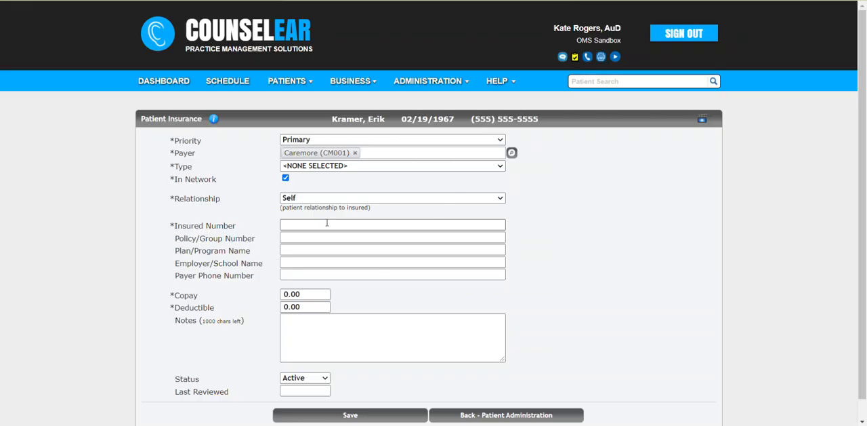
pyautogui.click(368, 167)
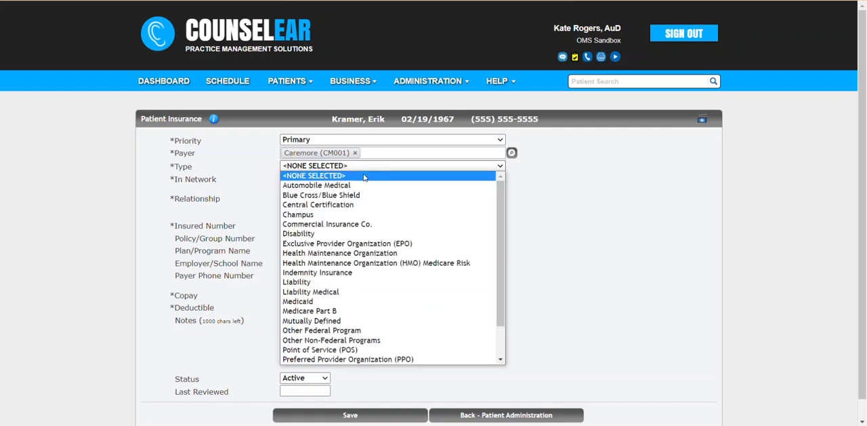
pyautogui.click(346, 222)
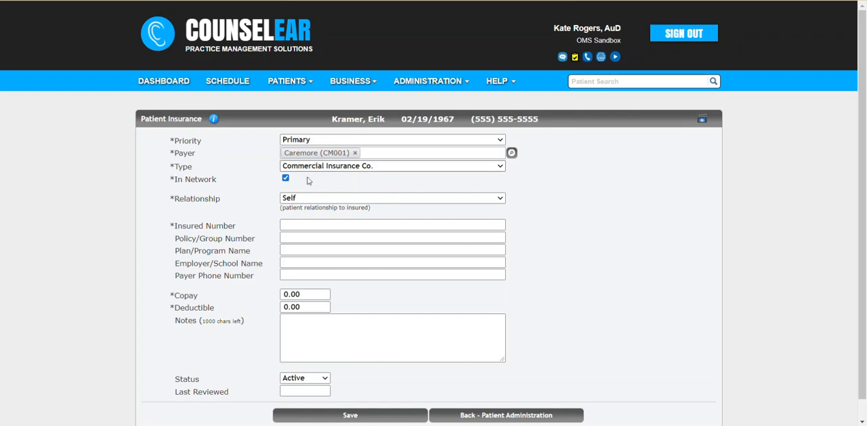
# Step: Enter the patient's insured number, keep the relationship as Self, and save the policy
pyautogui.click(308, 226)
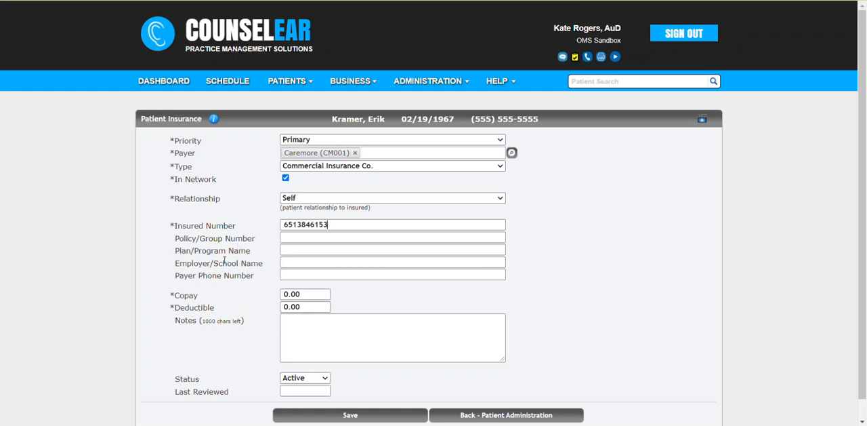
pyautogui.click(334, 202)
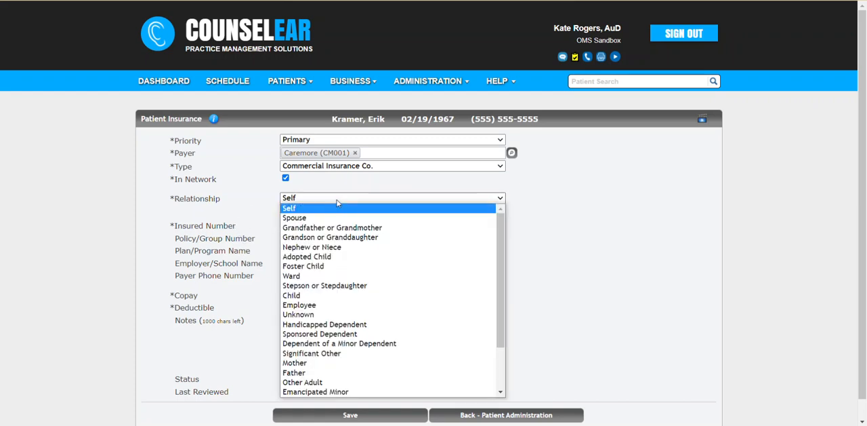
pyautogui.click(257, 222)
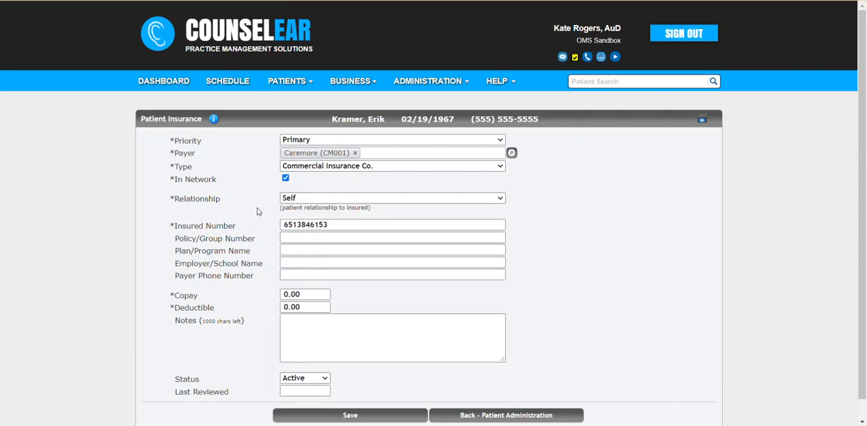
pyautogui.scroll(-1, 258, 212)
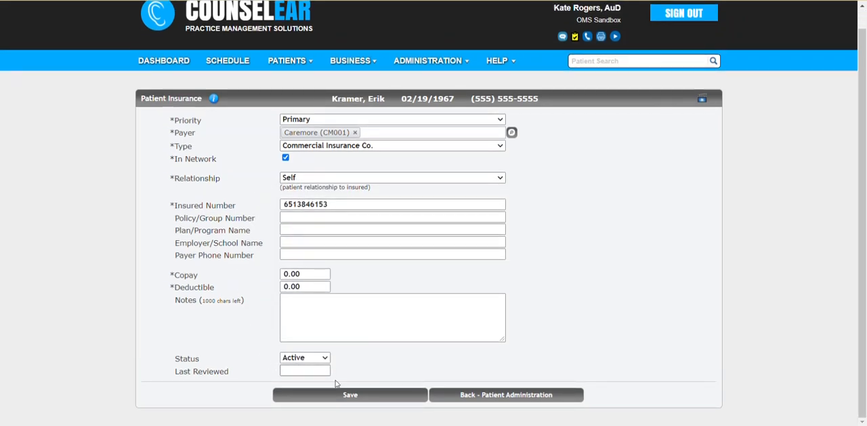
pyautogui.click(349, 398)
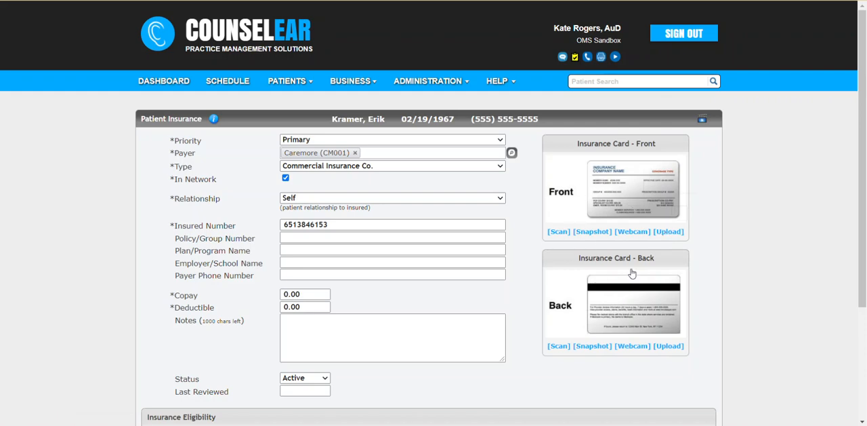
# Step: Examine the saved policy's notes field and the available status options
pyautogui.scroll(-2, 529, 280)
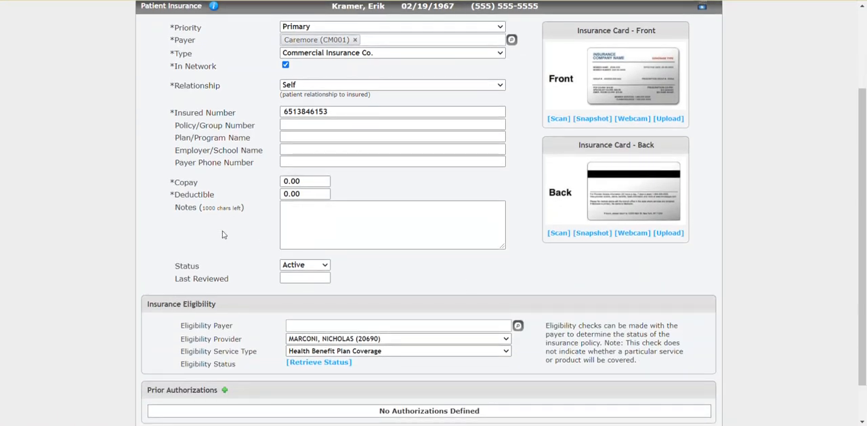
pyautogui.doubleClick(185, 207)
pyautogui.click(364, 236)
pyautogui.moveTo(175, 267); pyautogui.dragTo(208, 267)
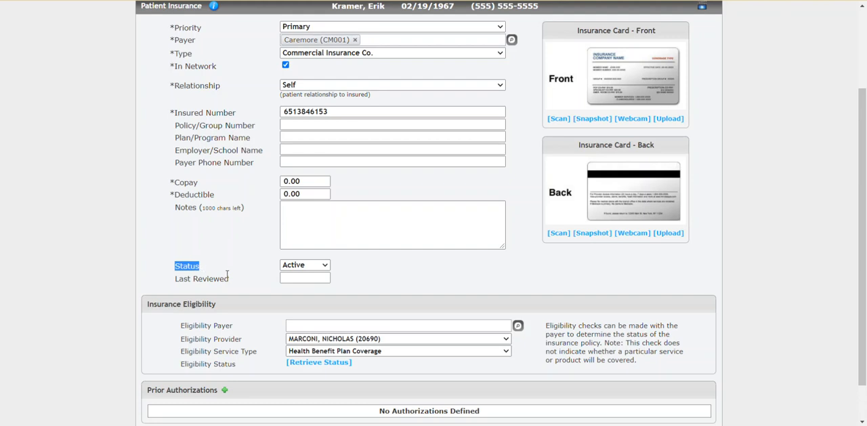
pyautogui.click(292, 265)
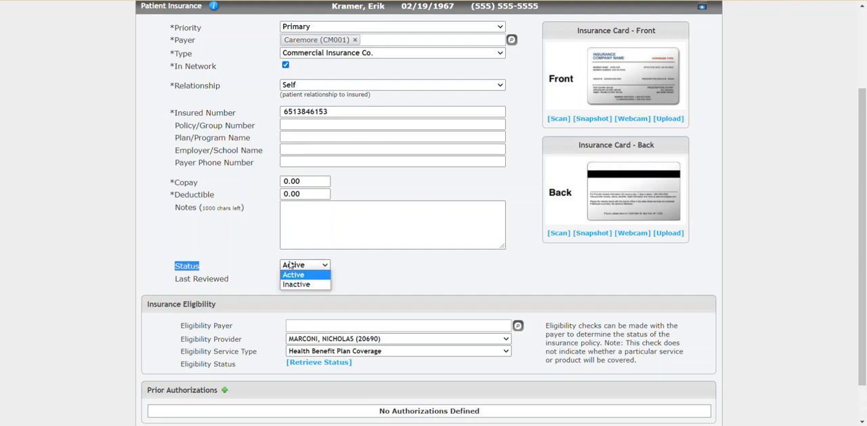
pyautogui.click(292, 264)
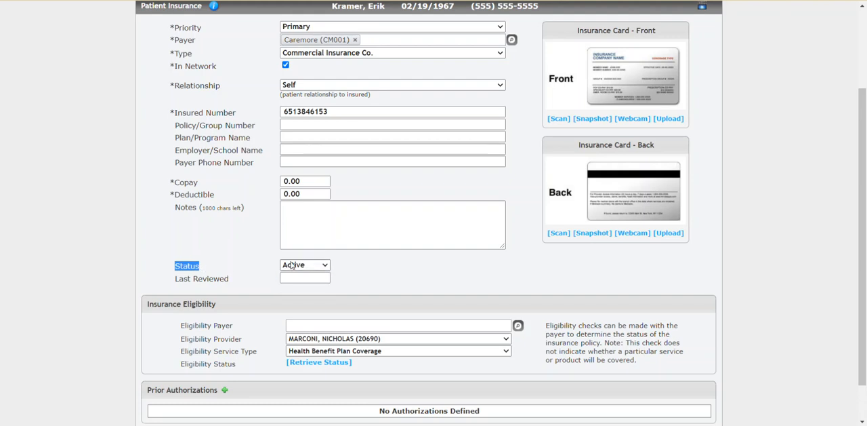
pyautogui.click(361, 271)
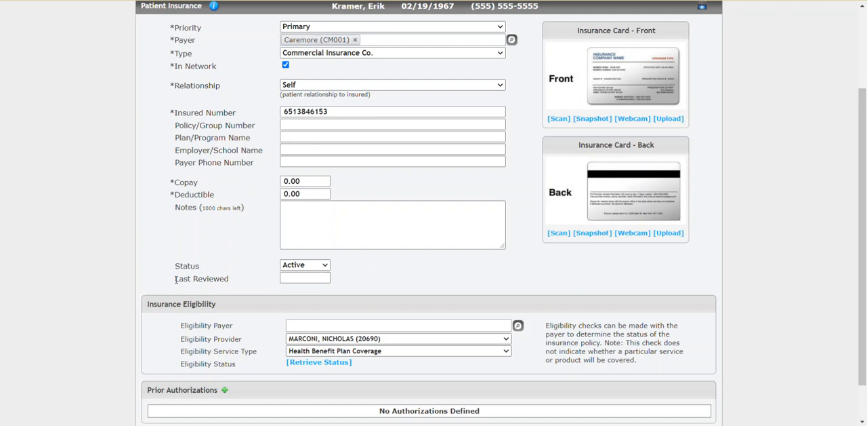
# Step: Set the policy's last reviewed date to 06/03/2021
pyautogui.moveTo(175, 278); pyautogui.dragTo(227, 278)
pyautogui.click(239, 282)
pyautogui.click(292, 278)
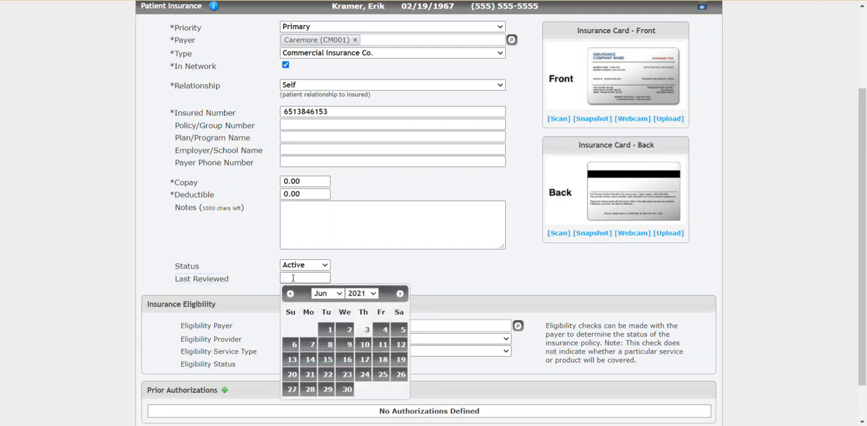
pyautogui.click(364, 330)
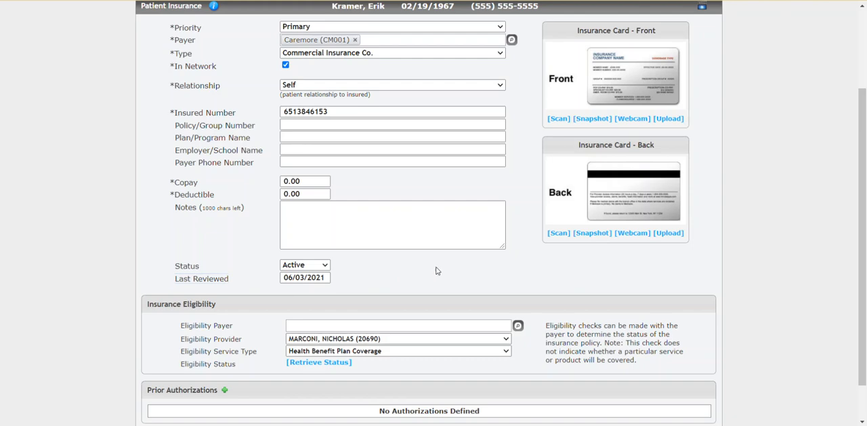
# Step: Set the eligibility payer to American Postal Workers Union Health Plan (APWU) (145), retrieve the eligibility status, and close the report
pyautogui.scroll(-1, 518, 261)
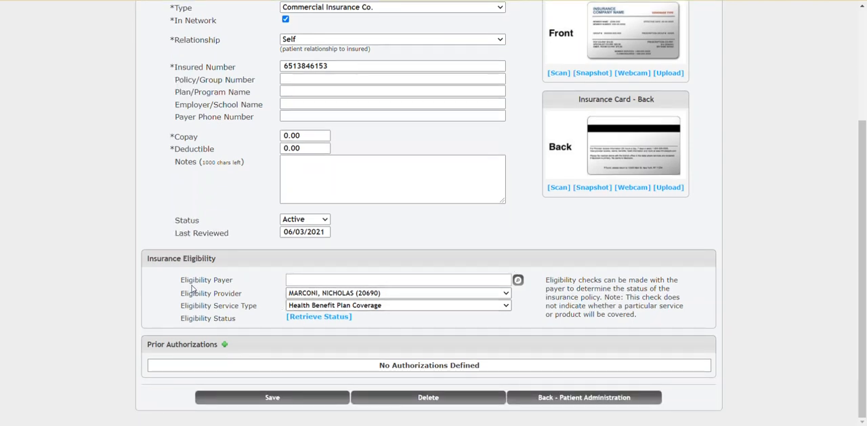
pyautogui.moveTo(546, 279); pyautogui.dragTo(605, 279)
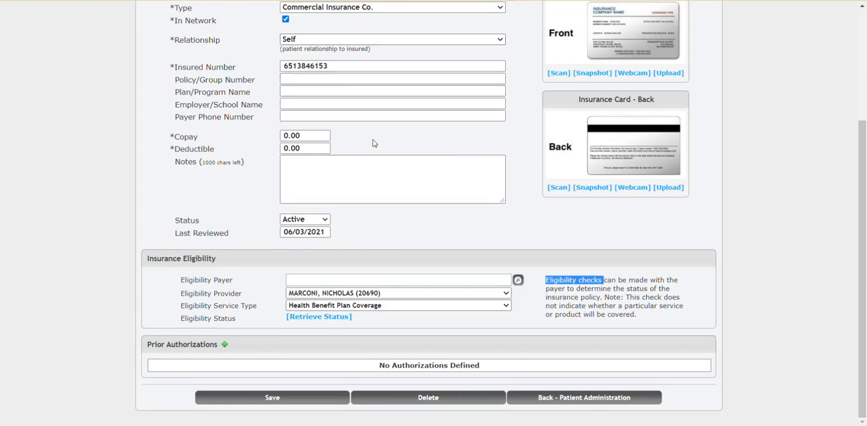
pyautogui.scroll(2, 401, 155)
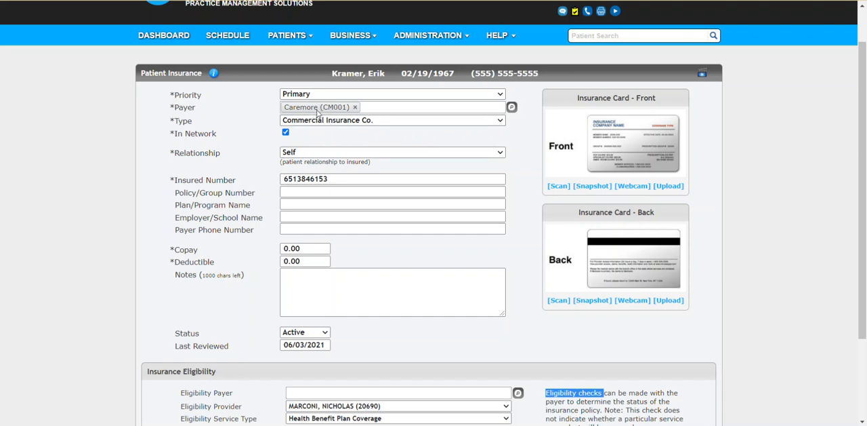
pyautogui.moveTo(330, 179); pyautogui.dragTo(279, 180)
pyautogui.click(255, 198)
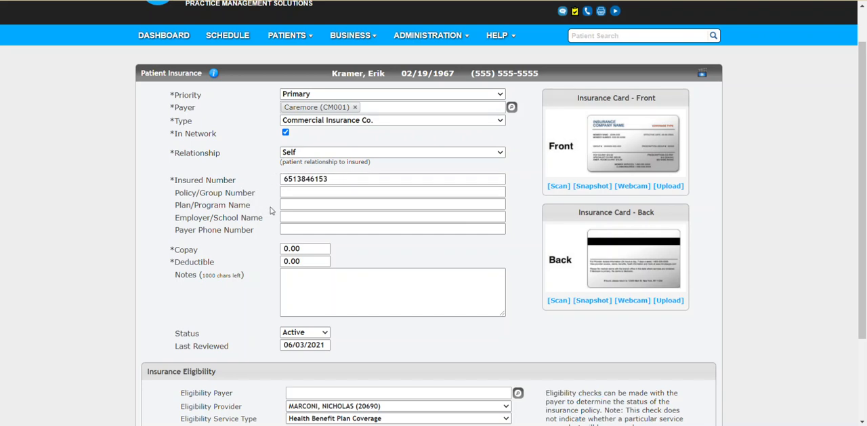
pyautogui.scroll(-2, 268, 206)
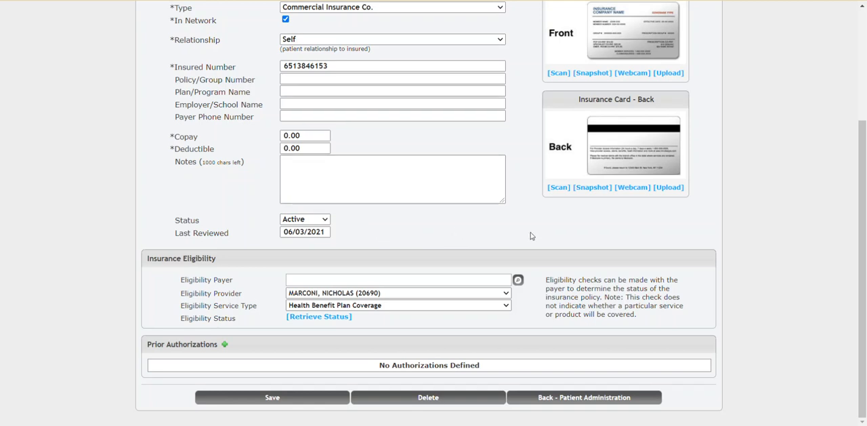
pyautogui.click(519, 281)
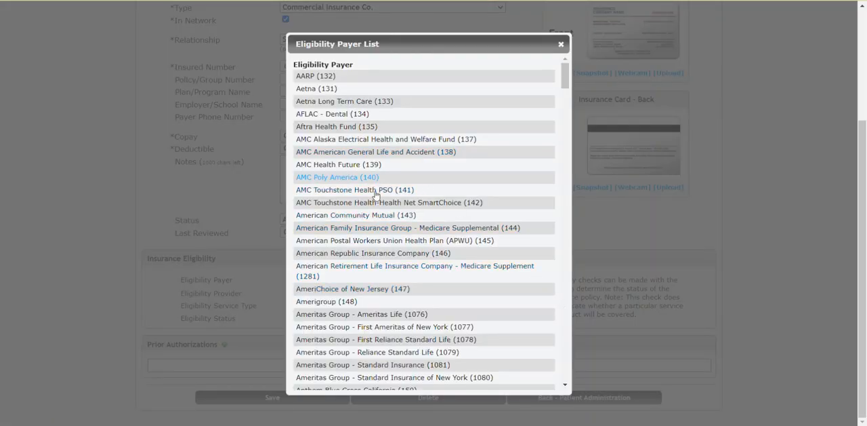
pyautogui.click(350, 240)
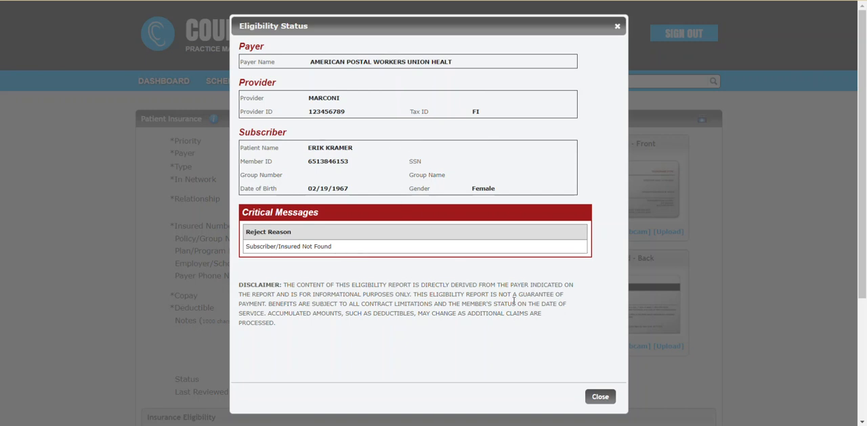
pyautogui.click(600, 399)
# Step: Review the policy's insured number, eligibility status section and last reviewed date
pyautogui.scroll(-3, 529, 335)
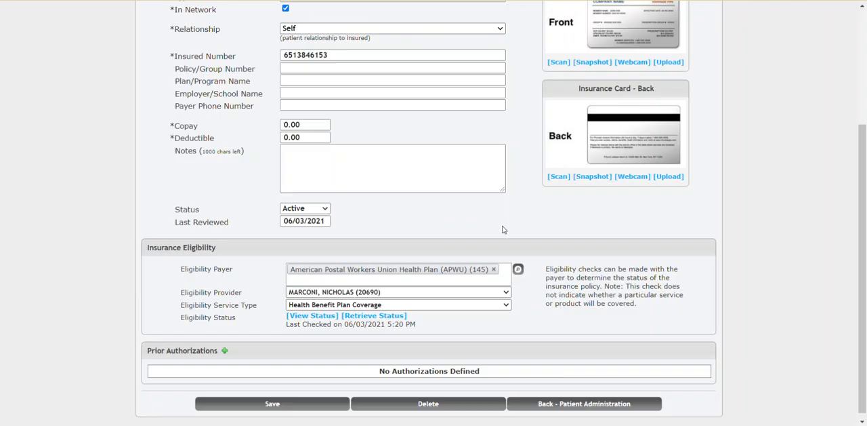
pyautogui.scroll(3, 503, 229)
pyautogui.moveTo(353, 226); pyautogui.dragTo(263, 224)
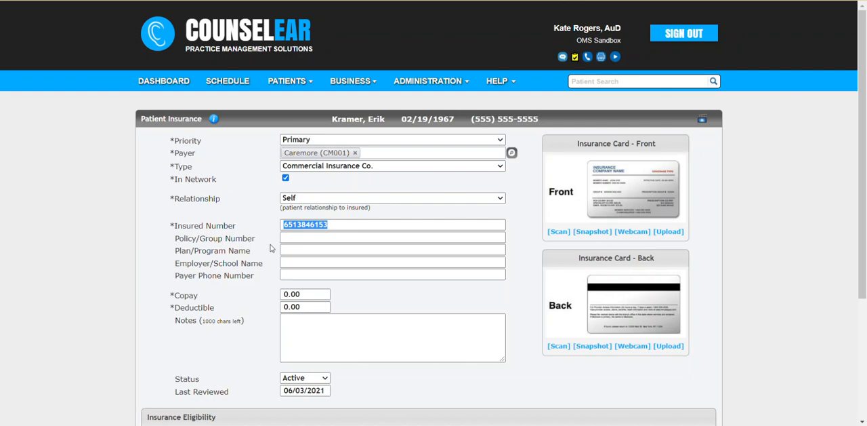
pyautogui.scroll(-3, 271, 247)
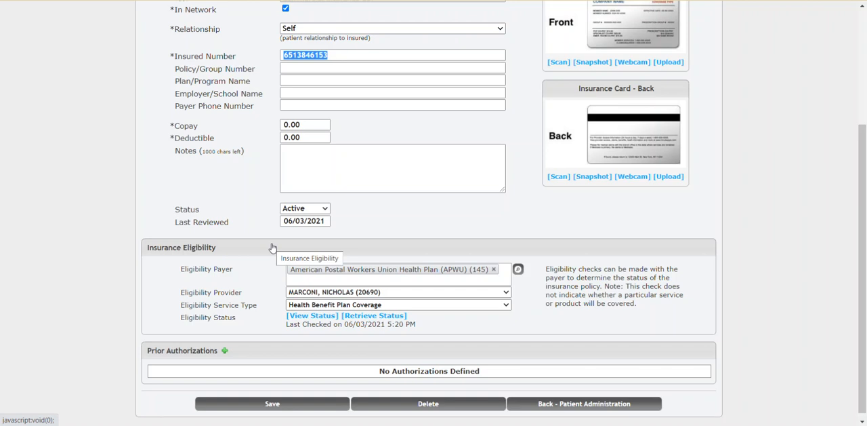
pyautogui.click(255, 221)
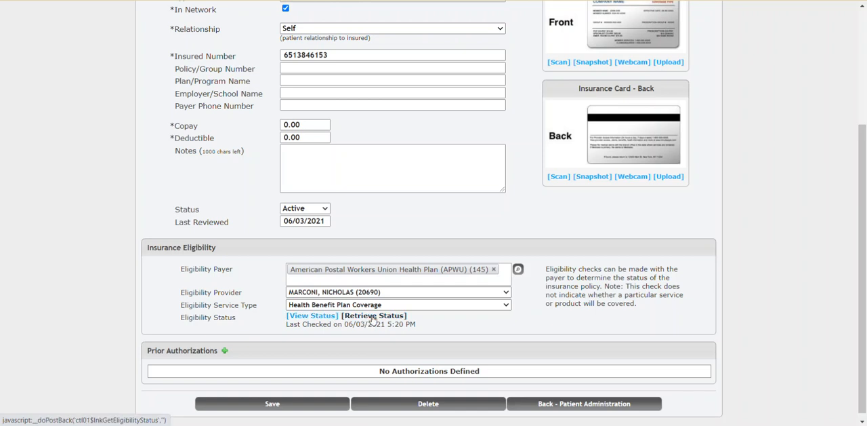
pyautogui.click(328, 221)
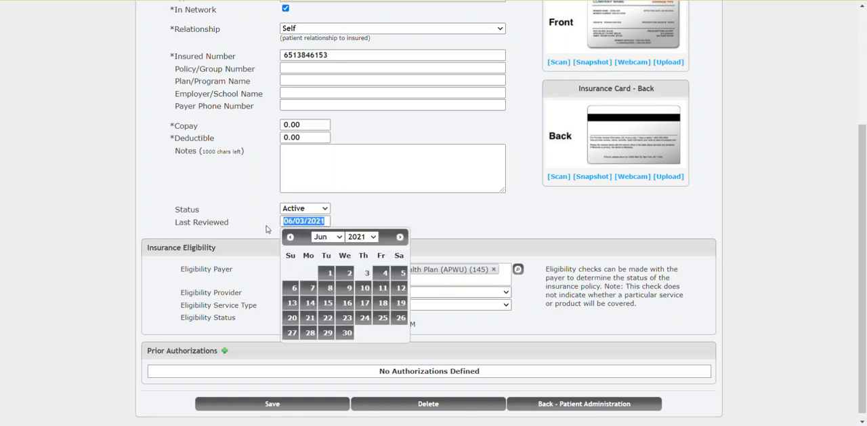
pyautogui.click(266, 229)
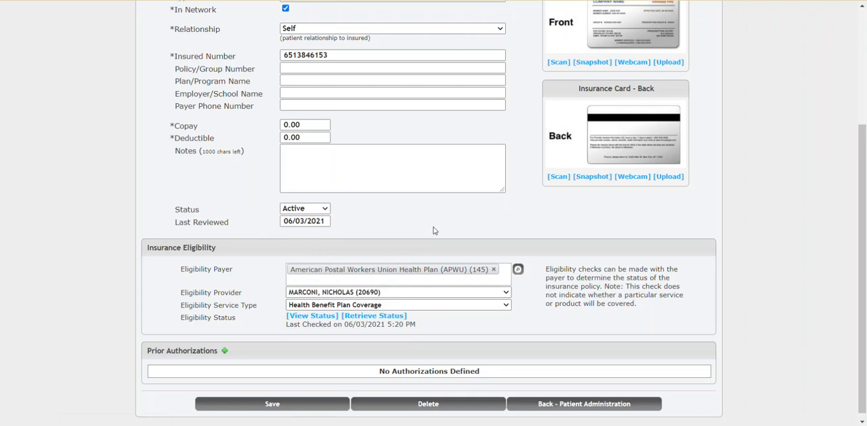
# Step: Return to the patient's insurance list and start a second insurance policy
pyautogui.click(552, 404)
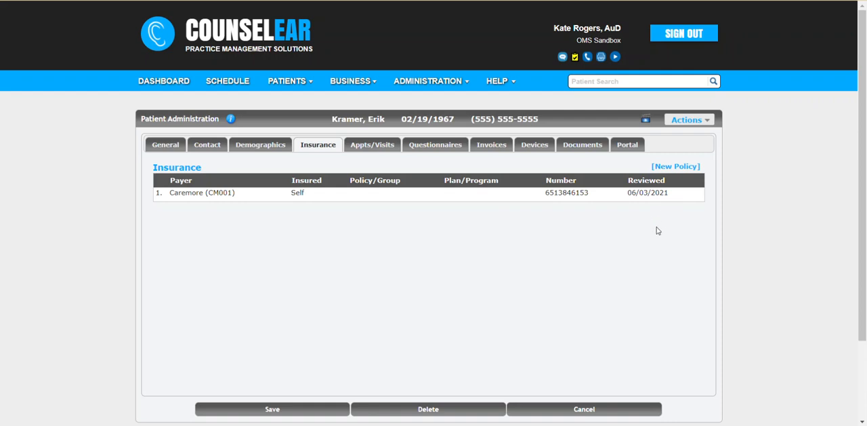
pyautogui.click(676, 174)
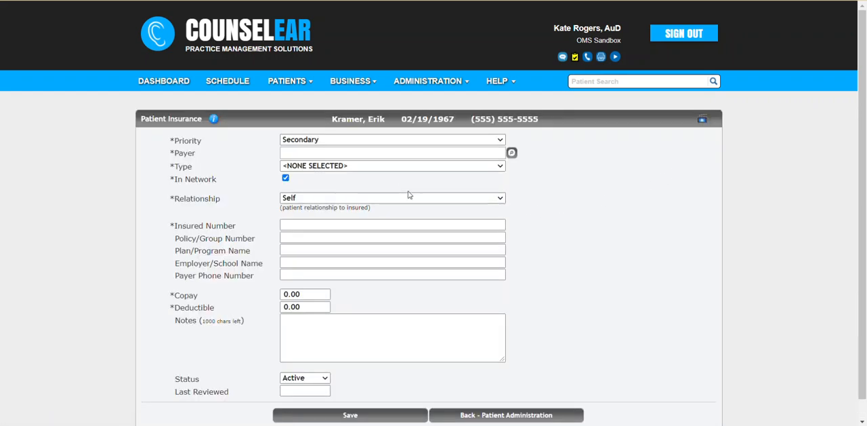
pyautogui.click(298, 140)
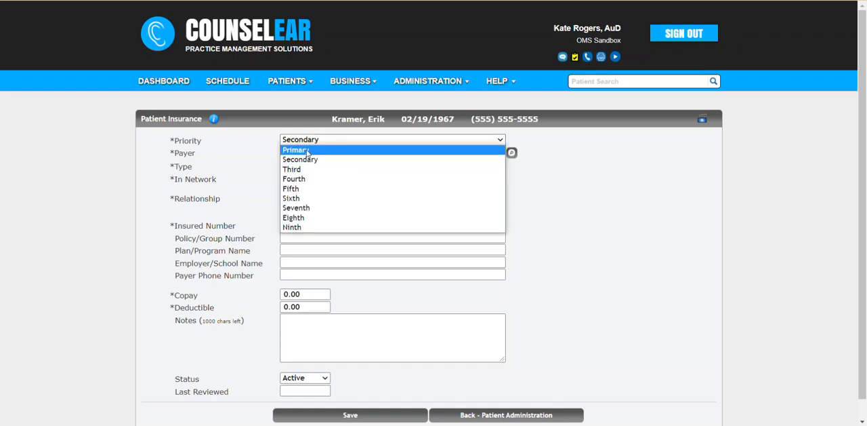
pyautogui.click(270, 147)
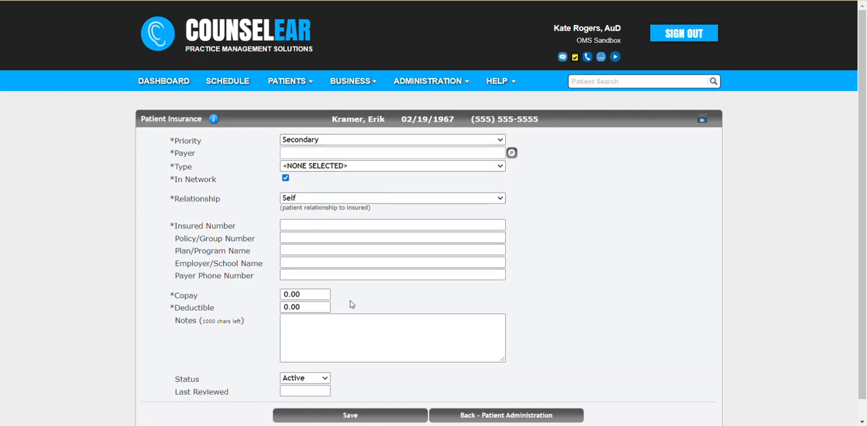
pyautogui.scroll(-1, 521, 287)
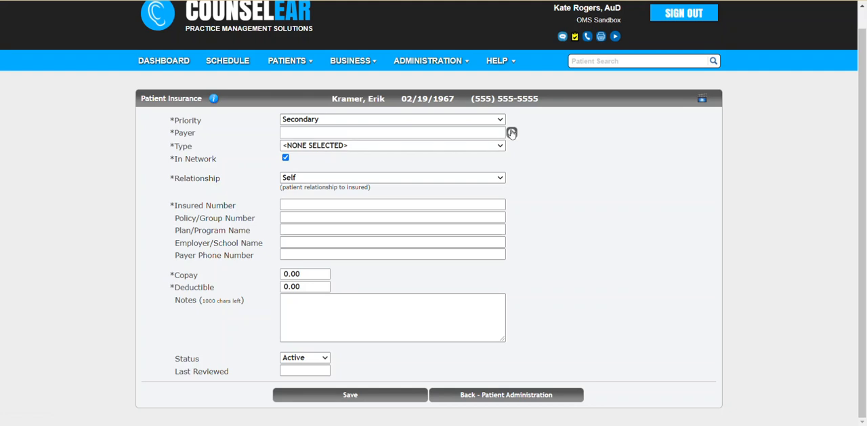
pyautogui.click(496, 398)
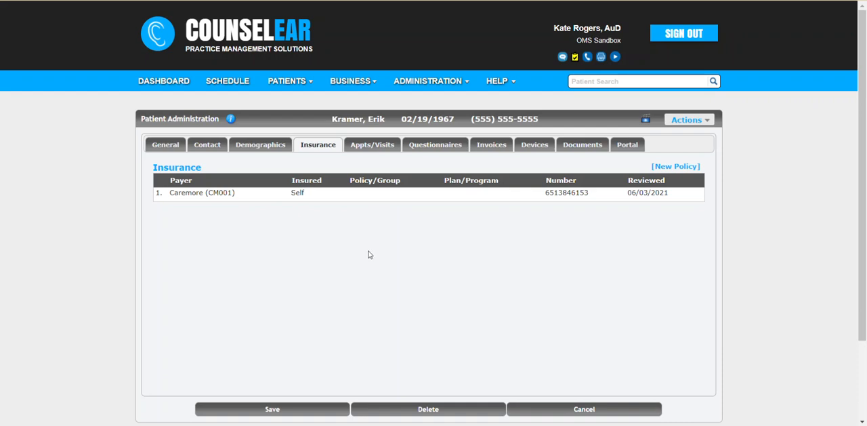
# Step: Set the status of the patient's Caremore (CM001) policy to Inactive and save it
pyautogui.click(447, 199)
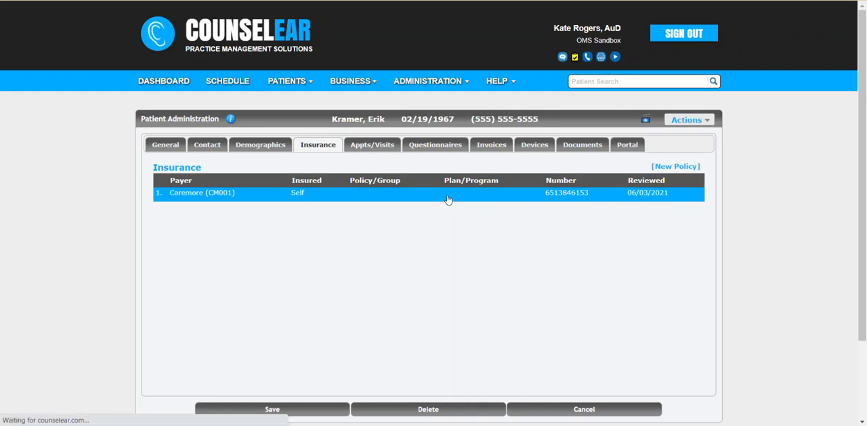
pyautogui.scroll(-2, 415, 287)
pyautogui.click(316, 264)
pyautogui.click(305, 284)
pyautogui.scroll(-2, 366, 273)
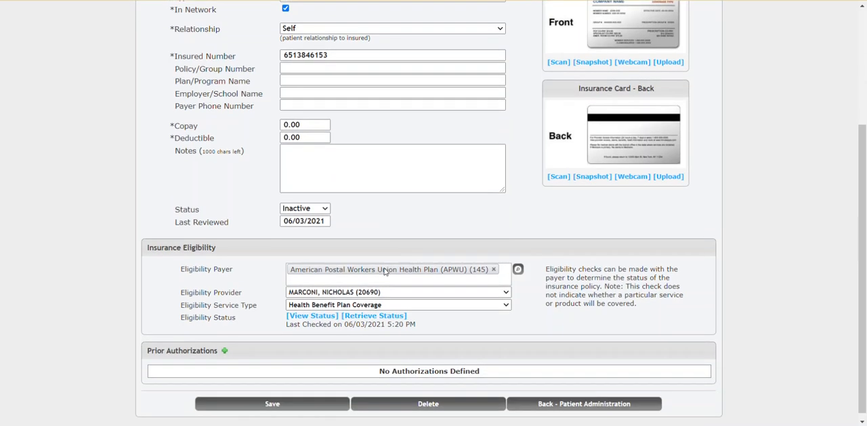
pyautogui.click(301, 403)
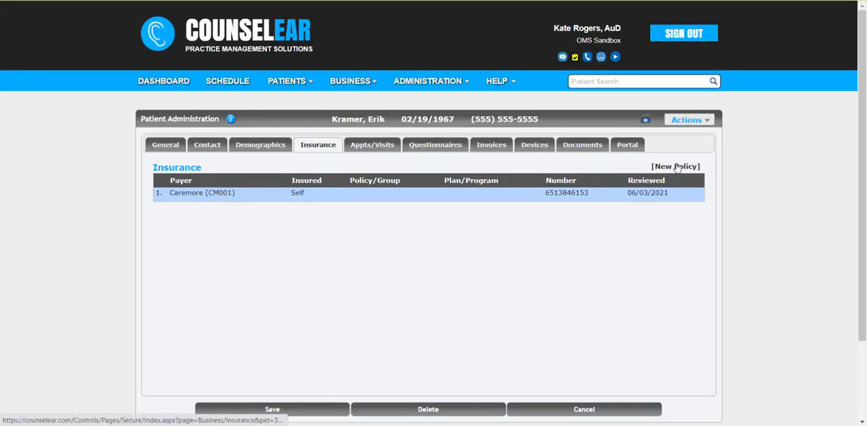
# Step: Start a new primary policy with payer BCBS MI (Medicare Advantage) (SB710) and type Blue Cross/Blue Shield
pyautogui.click(673, 168)
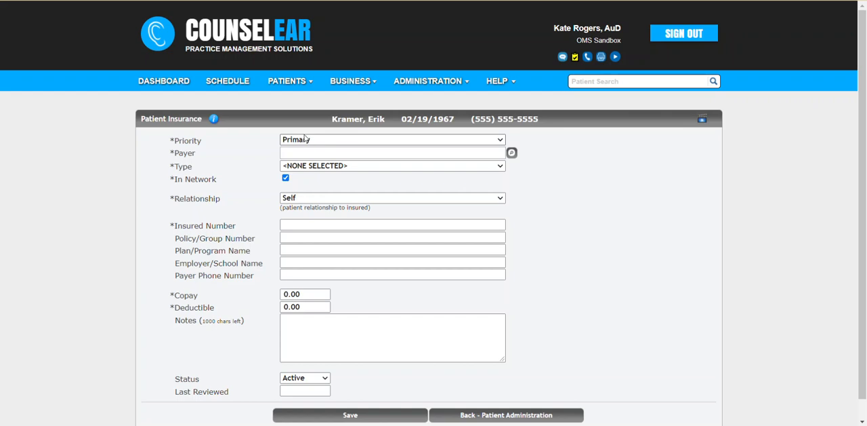
pyautogui.click(334, 153)
pyautogui.write('bcbs')
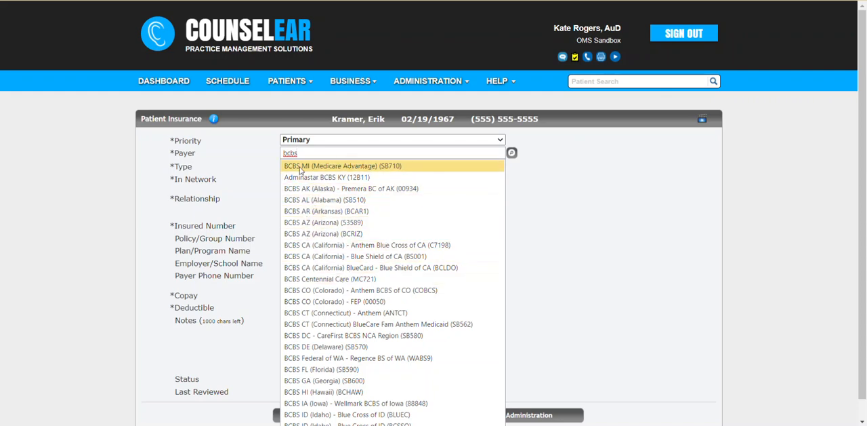
pyautogui.click(311, 168)
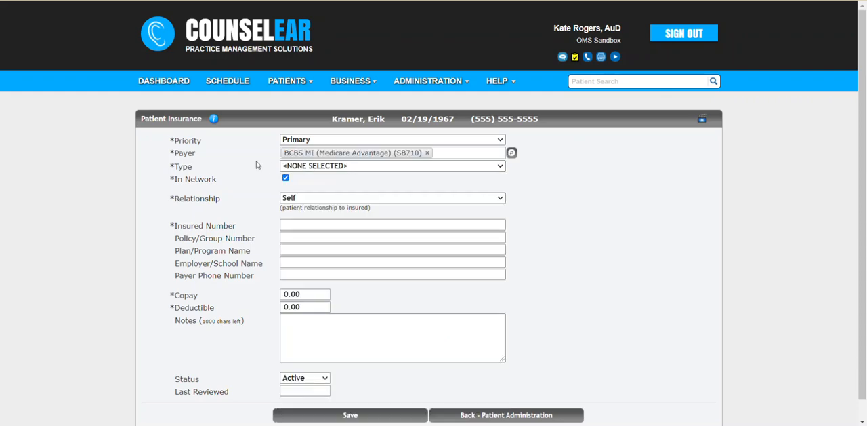
pyautogui.click(308, 167)
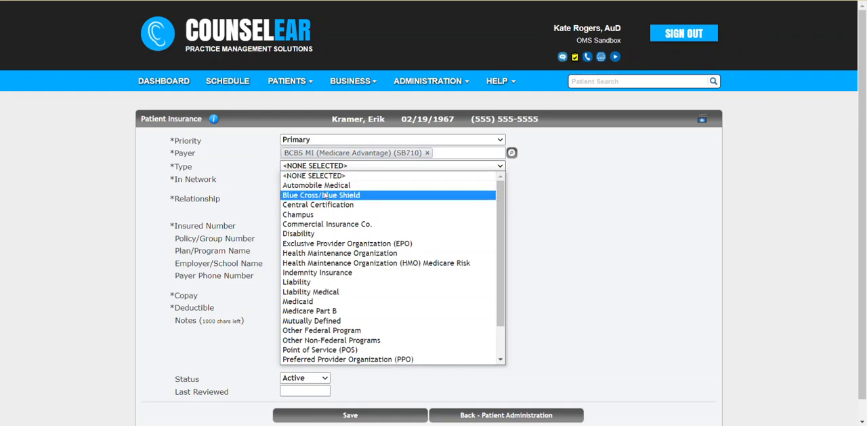
pyautogui.click(326, 195)
# Step: Enter the insured number for the new policy and save it
pyautogui.click(307, 226)
pyautogui.scroll(-1, 332, 271)
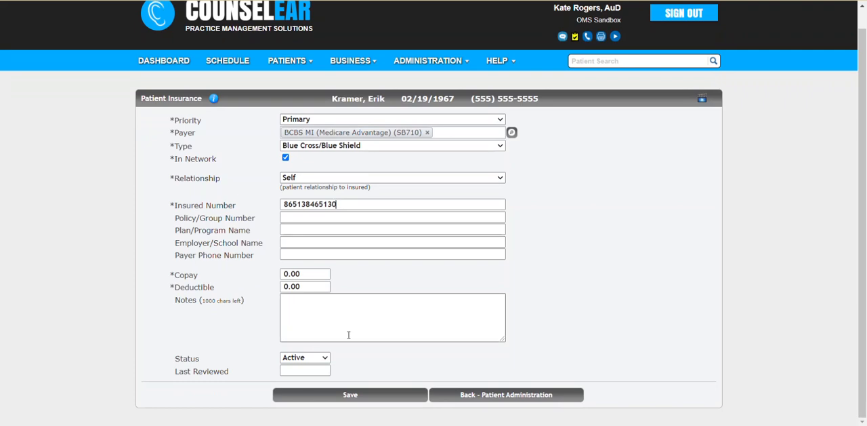
pyautogui.click(362, 396)
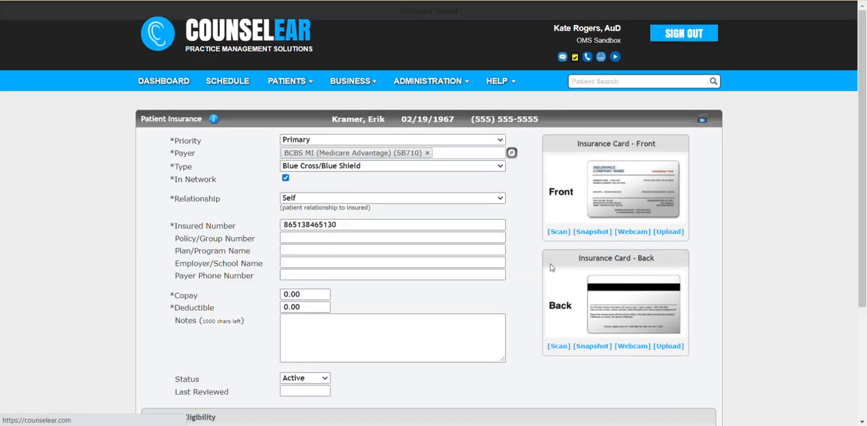
# Step: View the policy's blank prior authorization form, close it without entries, and save the policy to return to the insurance list
pyautogui.scroll(-1, 532, 217)
pyautogui.scroll(-2, 488, 250)
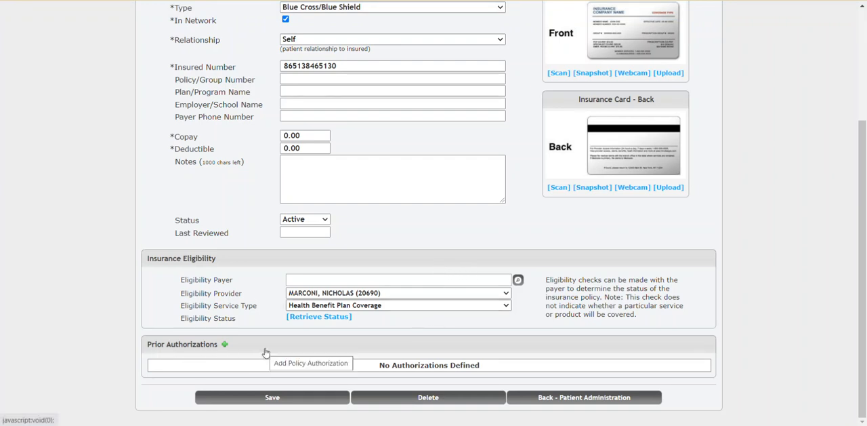
pyautogui.click(224, 344)
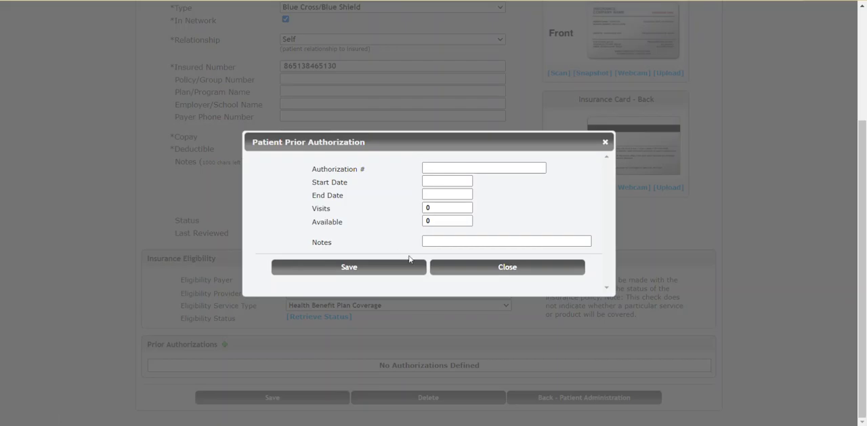
pyautogui.click(463, 268)
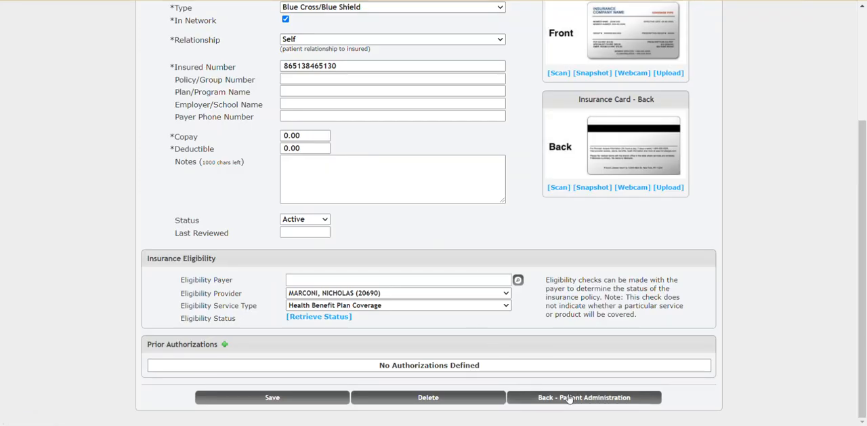
pyautogui.click(287, 399)
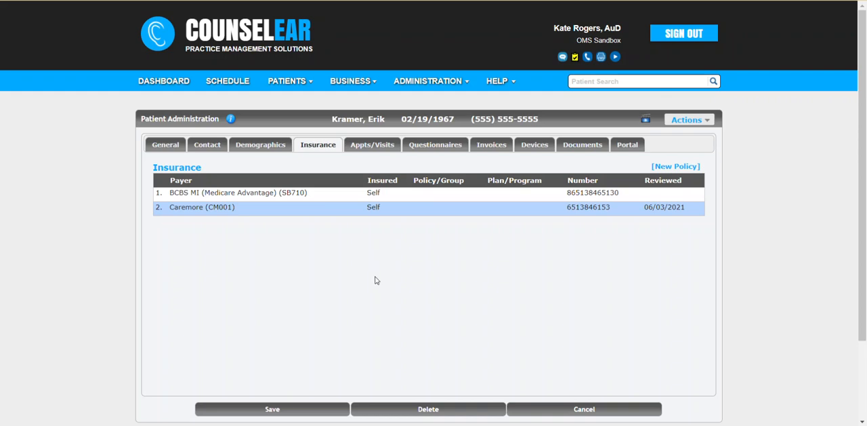
# Step: Open the policy report generator and examine the listed policies, their columns and the saved report options
pyautogui.moveTo(366, 81)
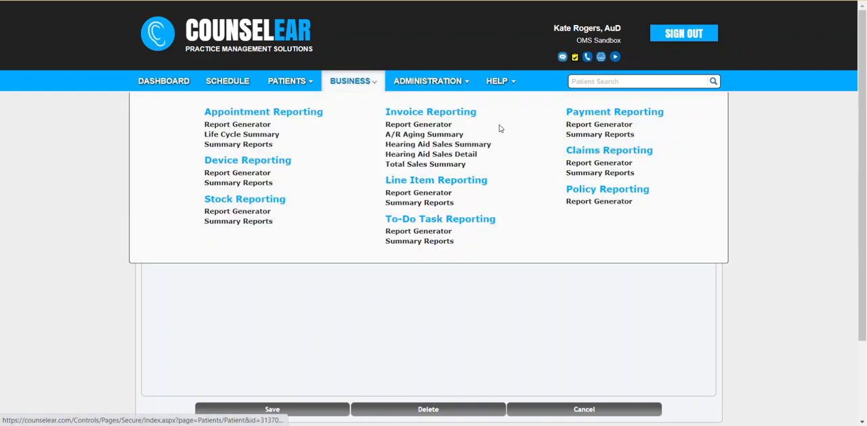
pyautogui.click(603, 202)
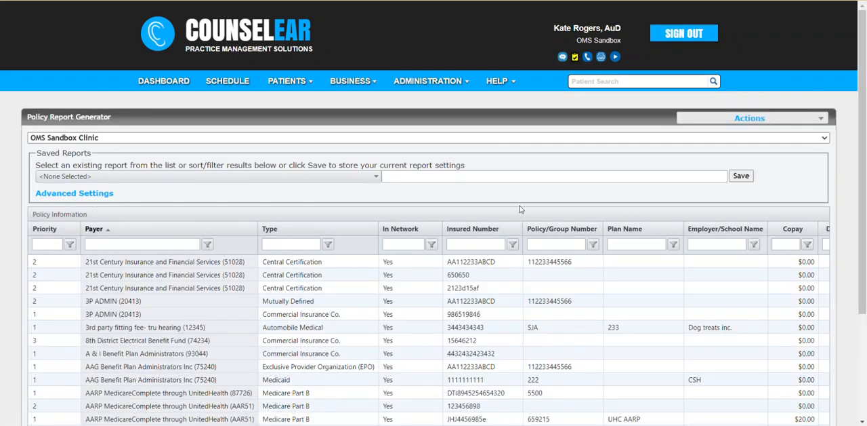
pyautogui.scroll(-2, 519, 213)
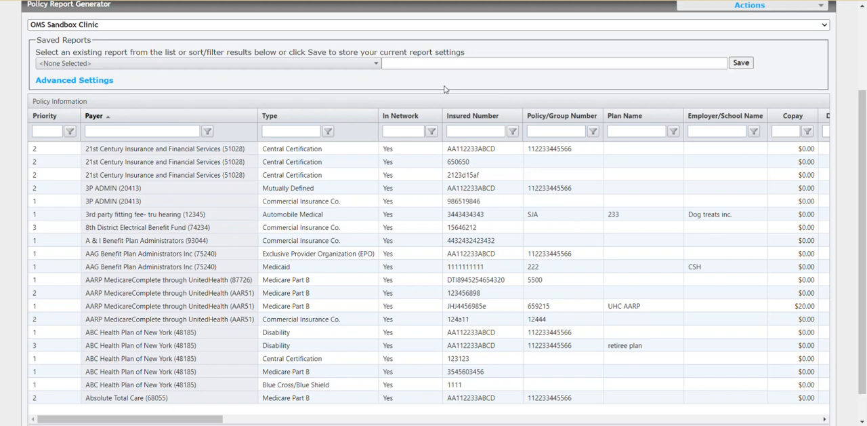
pyautogui.scroll(2, 445, 88)
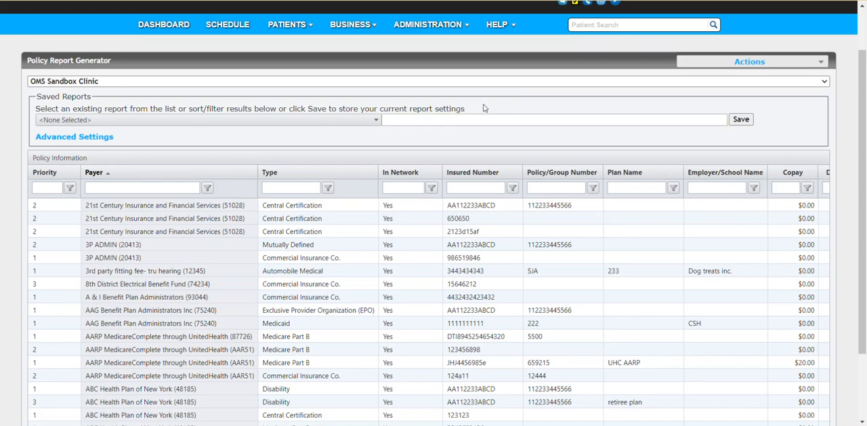
pyautogui.scroll(1, 490, 100)
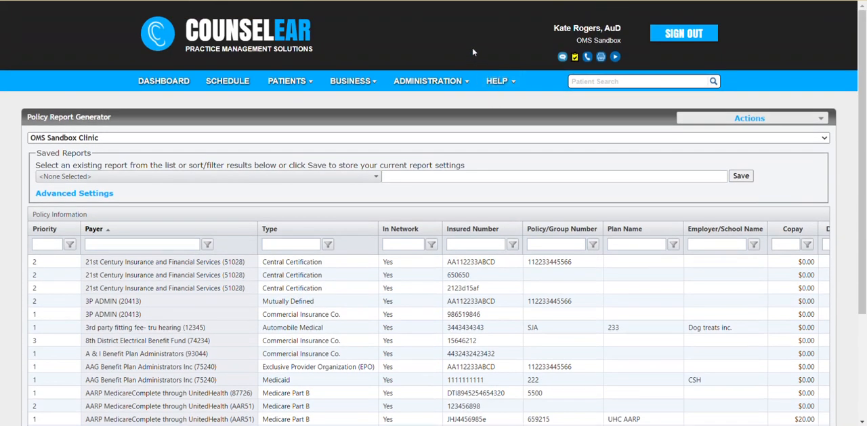